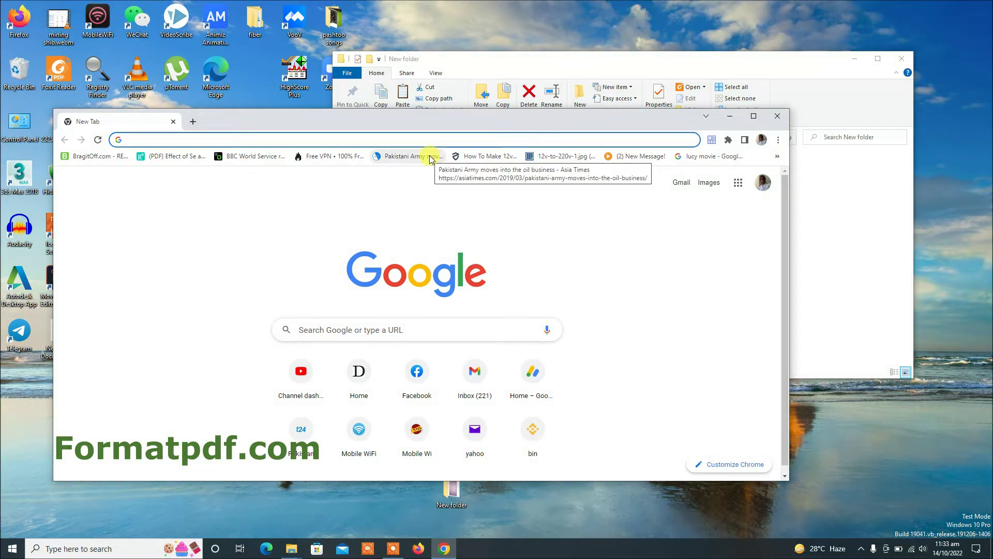
Check in its Properties that pdf documents.pdf in New folder is 14.2 MB, then close them
{"action": "left_click", "coordinate": [856, 217]}
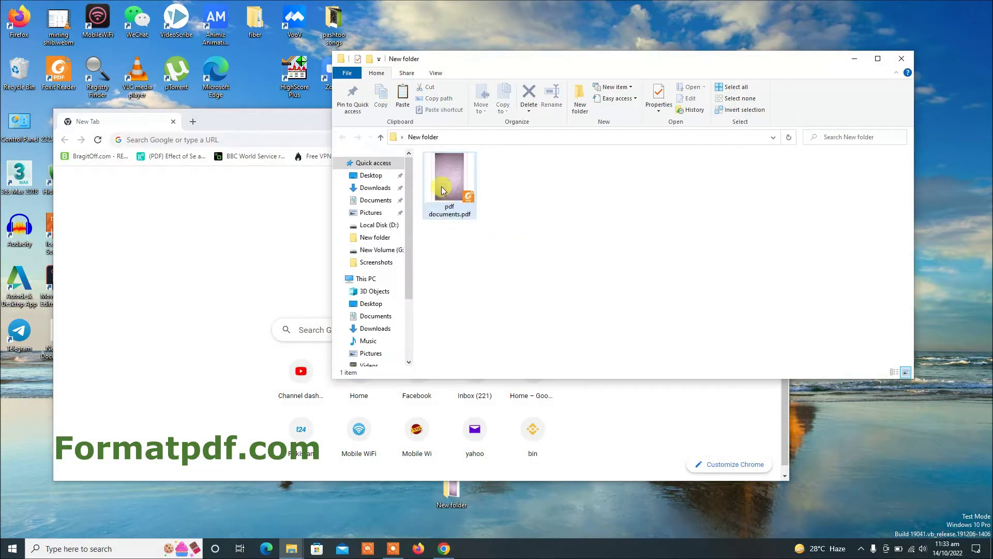
{"action": "right_click", "coordinate": [448, 197]}
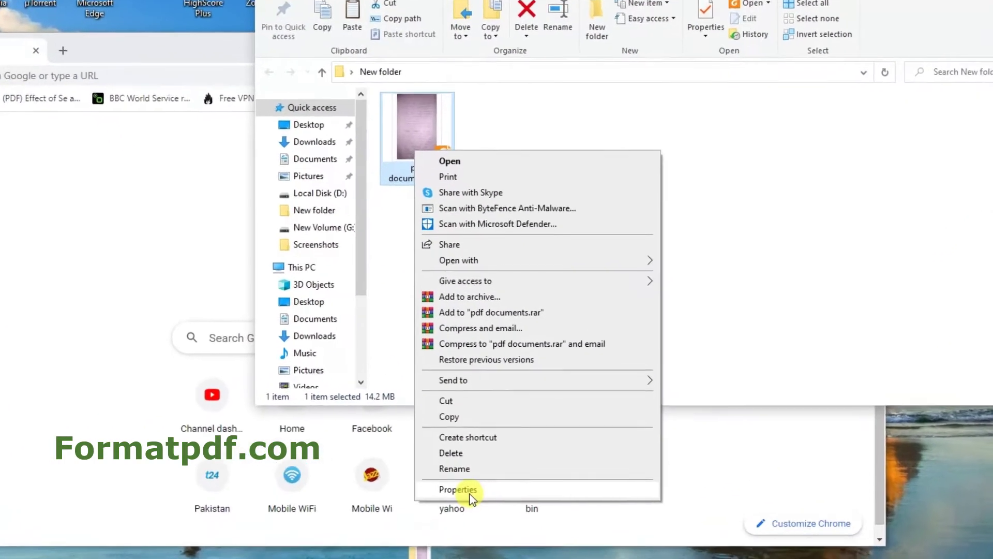
{"action": "left_click", "coordinate": [458, 489]}
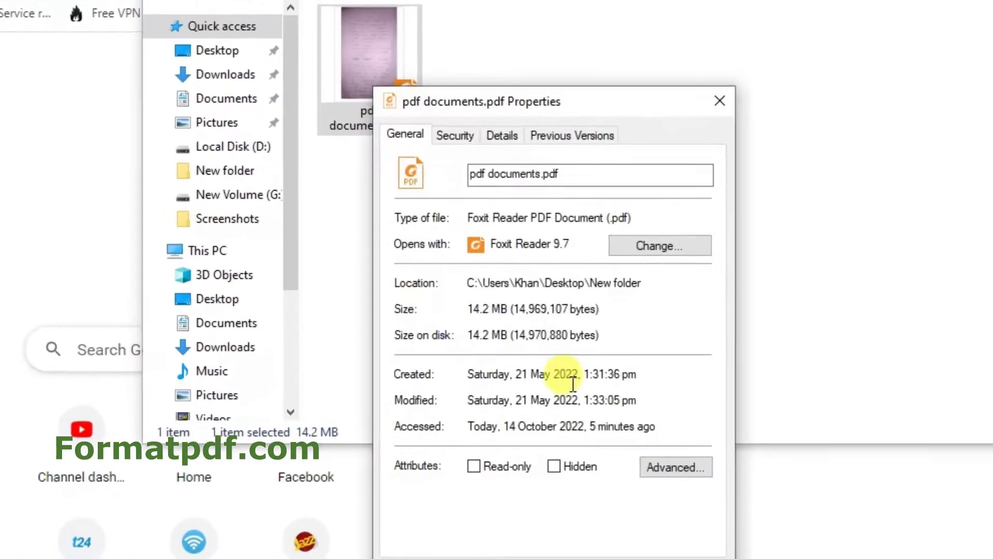
{"action": "left_click", "coordinate": [745, 79]}
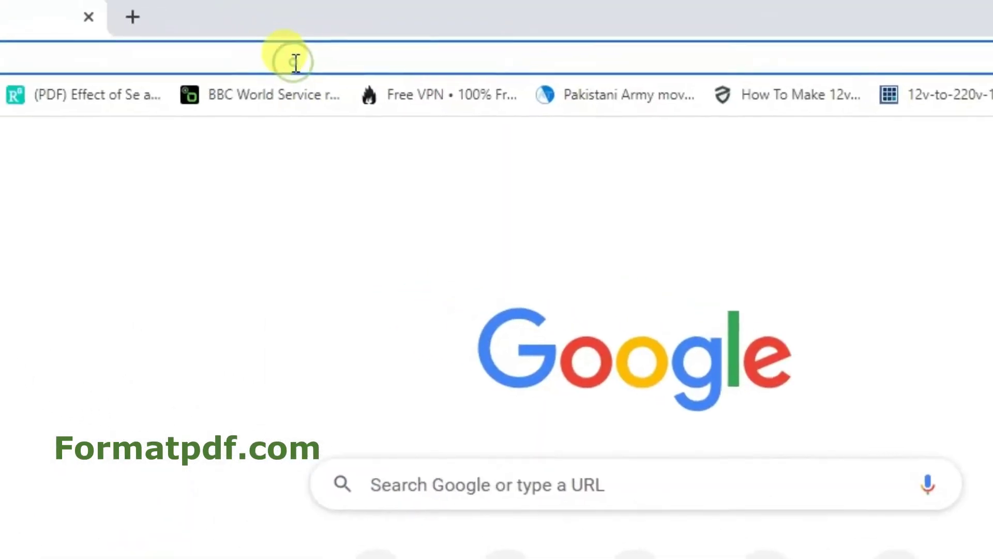
Load formatpdf.com in Chrome and scroll down its page of PDF tools
{"action": "left_click", "coordinate": [156, 18]}
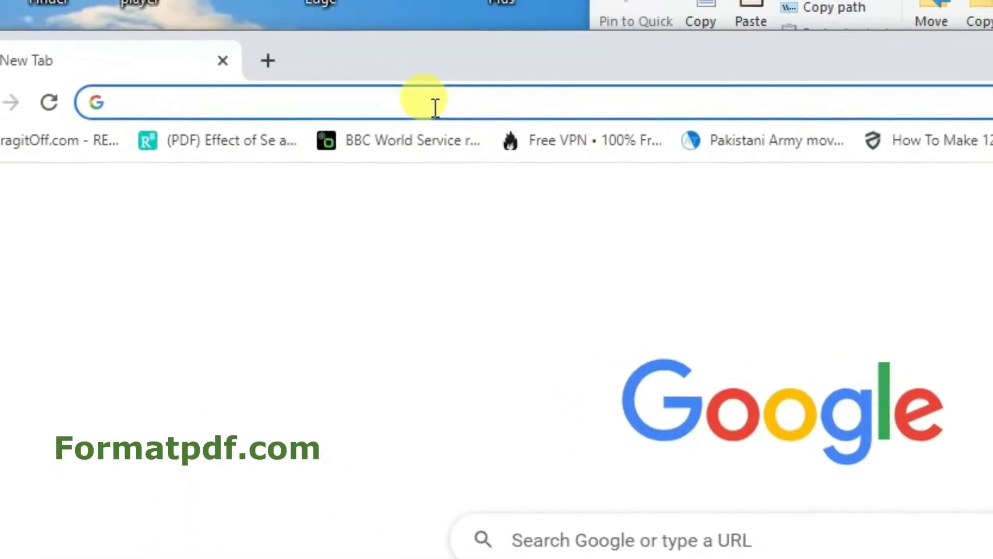
{"action": "type", "text": "formatpdf.com"}
{"action": "key", "text": "Return"}
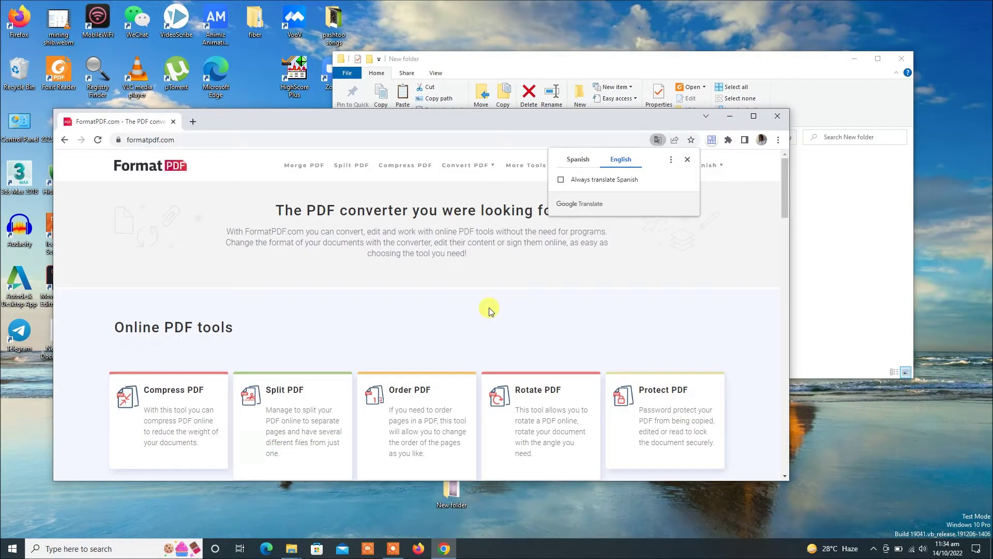
{"action": "scroll", "coordinate": [490, 311], "scroll_direction": "down", "scroll_amount": 3}
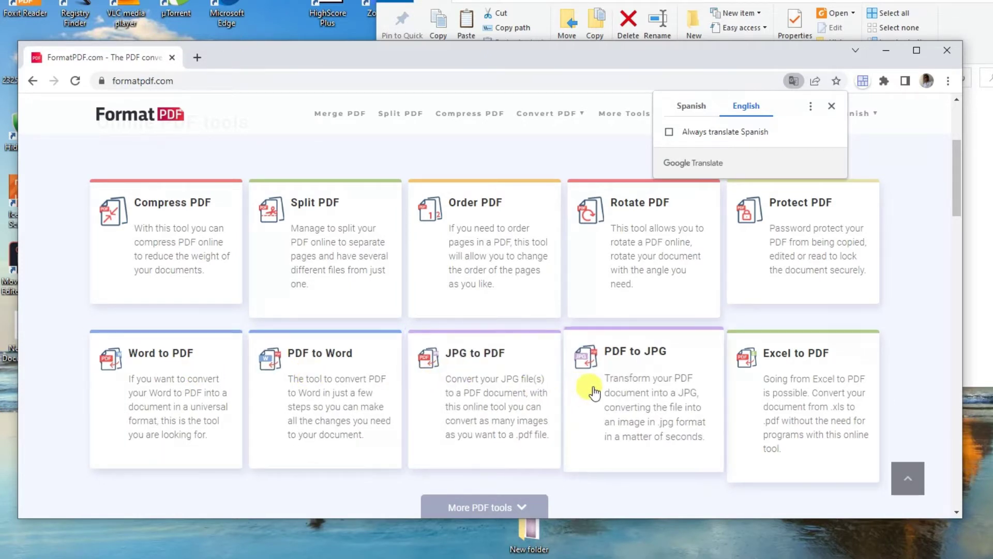
{"action": "scroll", "coordinate": [522, 481], "scroll_direction": "down", "scroll_amount": 2}
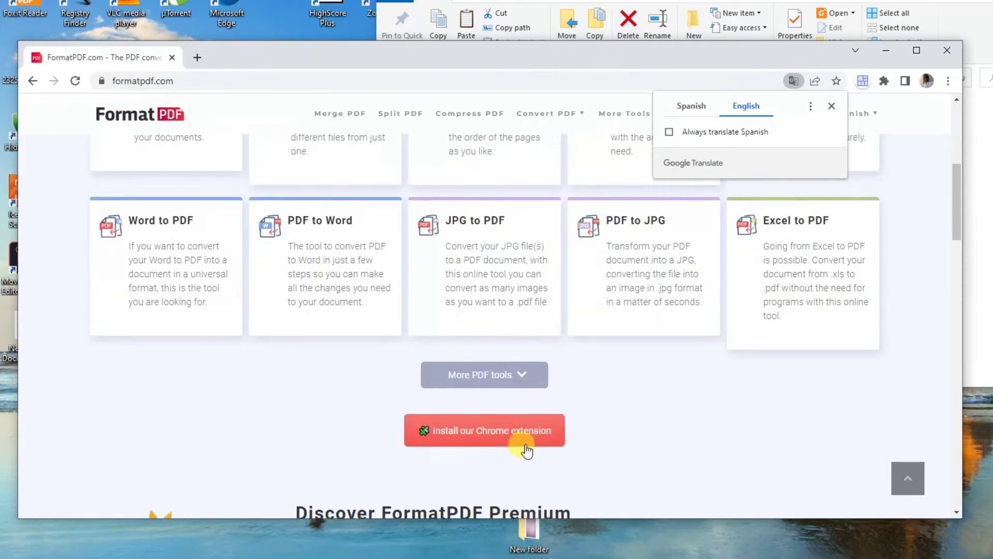
Expand More PDF tools, scroll back to the top, and open the Compress PDF tool
{"action": "left_click", "coordinate": [485, 383]}
{"action": "scroll", "coordinate": [485, 383], "scroll_direction": "down", "scroll_amount": 4}
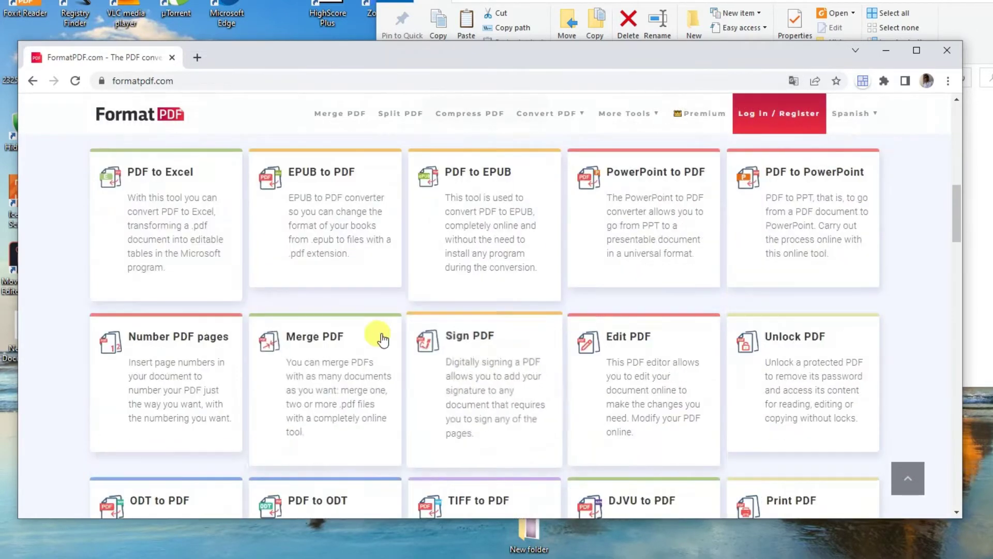
{"action": "scroll", "coordinate": [382, 337], "scroll_direction": "up", "scroll_amount": 1}
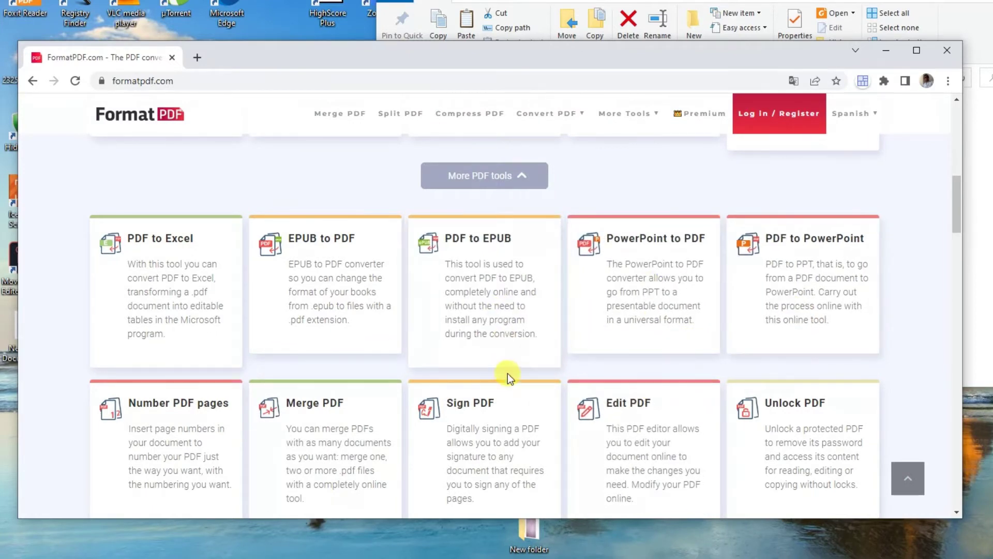
{"action": "scroll", "coordinate": [586, 358], "scroll_direction": "up", "scroll_amount": 3}
{"action": "scroll", "coordinate": [585, 359], "scroll_direction": "up", "scroll_amount": 3}
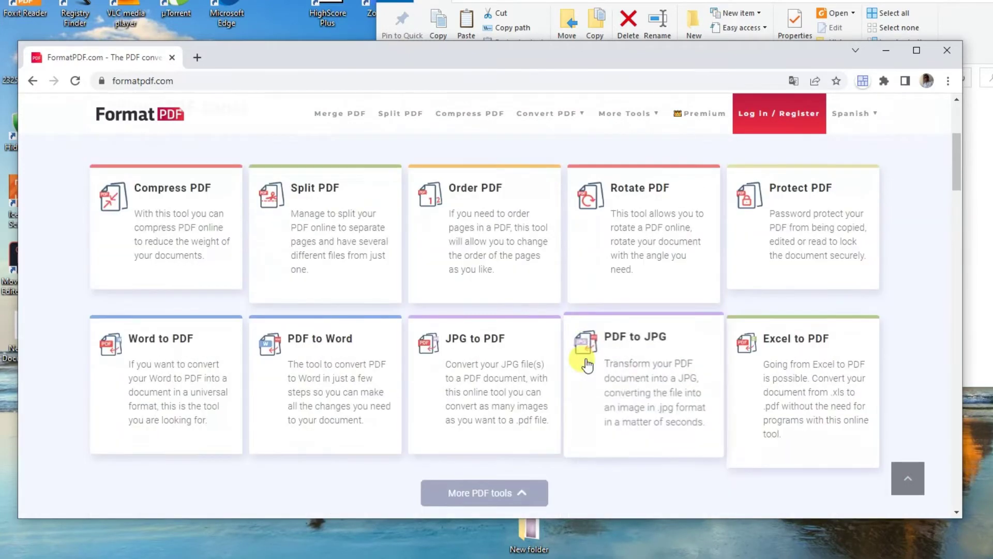
{"action": "scroll", "coordinate": [561, 370], "scroll_direction": "up", "scroll_amount": 1}
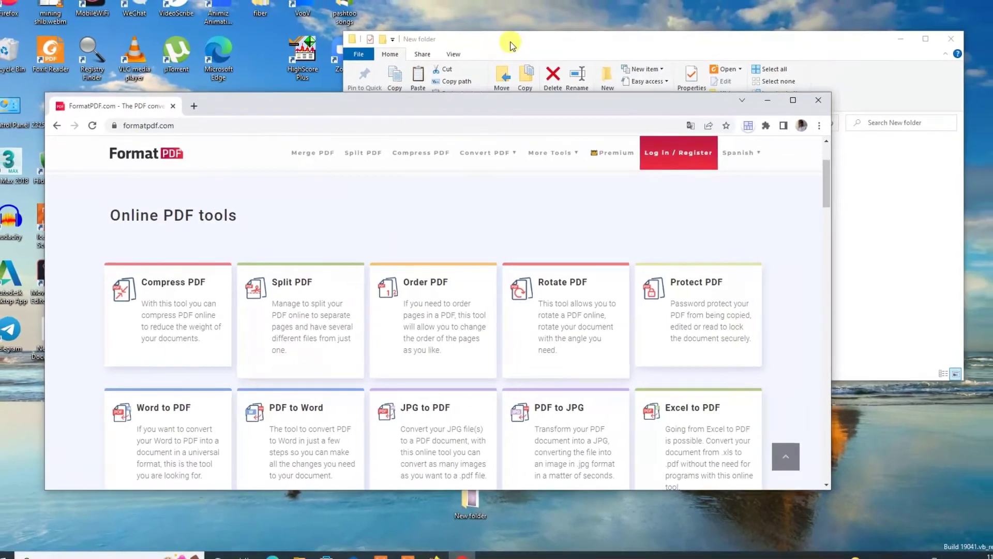
{"action": "left_click", "coordinate": [449, 200]}
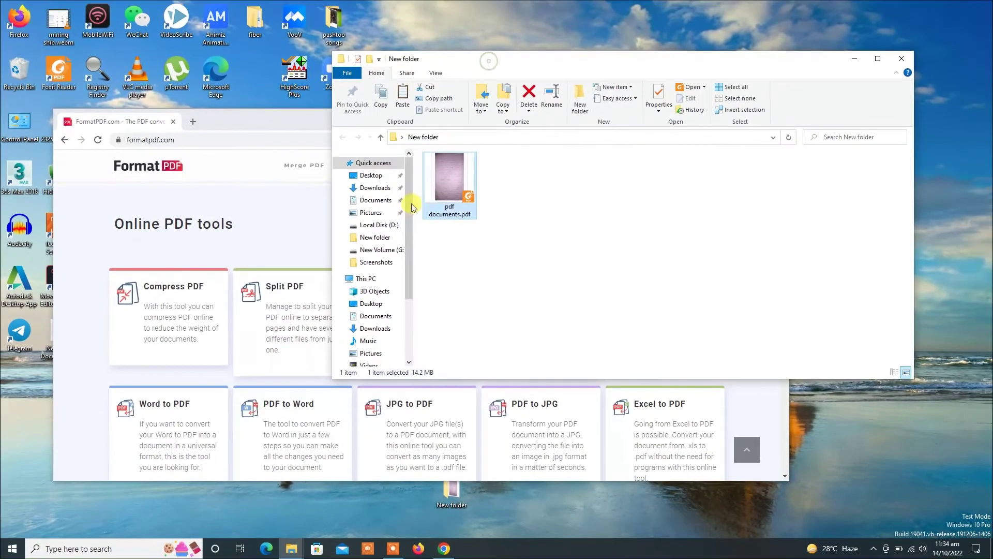
{"action": "left_click", "coordinate": [187, 211]}
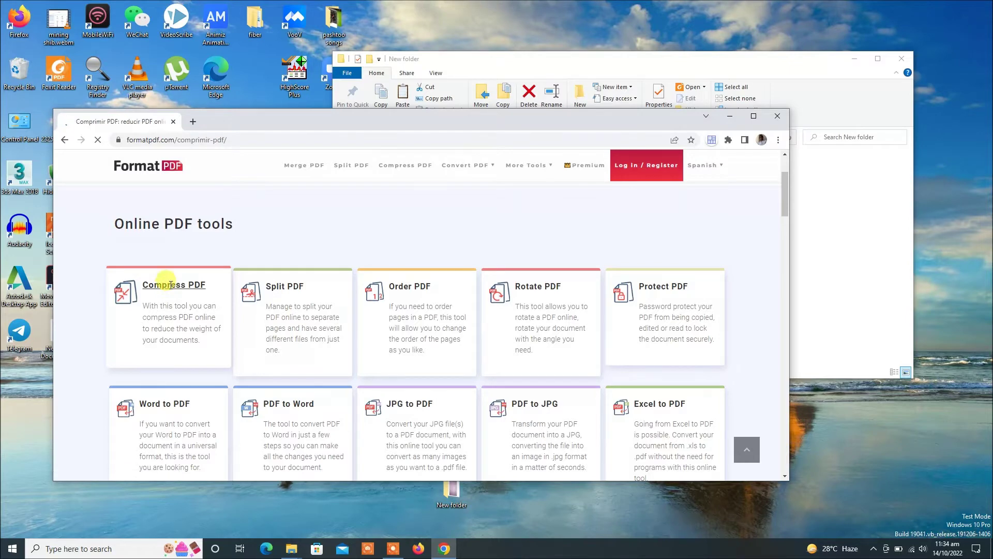
Upload pdf documents.pdf from Desktop > New folder into Compress PDF and maximize Chrome
{"action": "scroll", "coordinate": [362, 269], "scroll_direction": "down", "scroll_amount": 3}
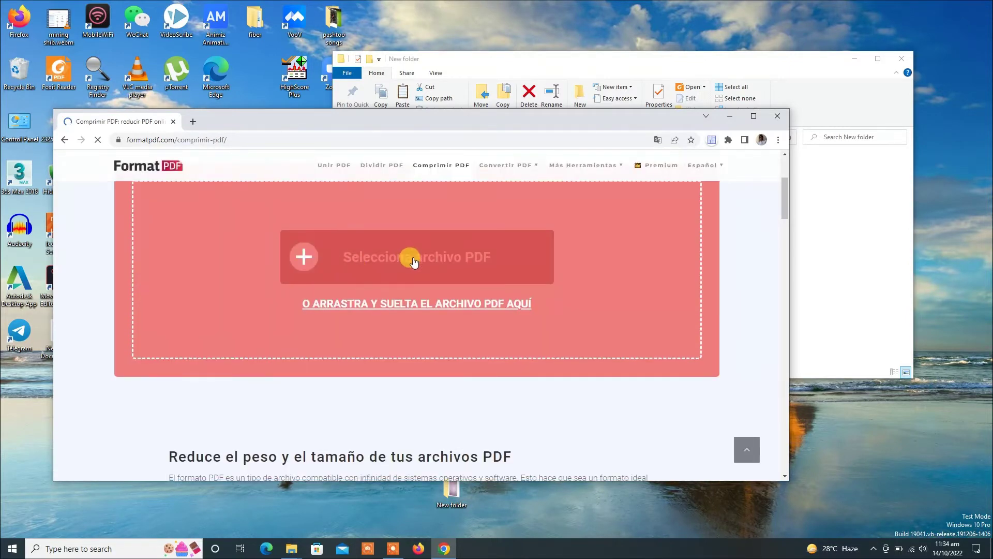
{"action": "left_click", "coordinate": [384, 272]}
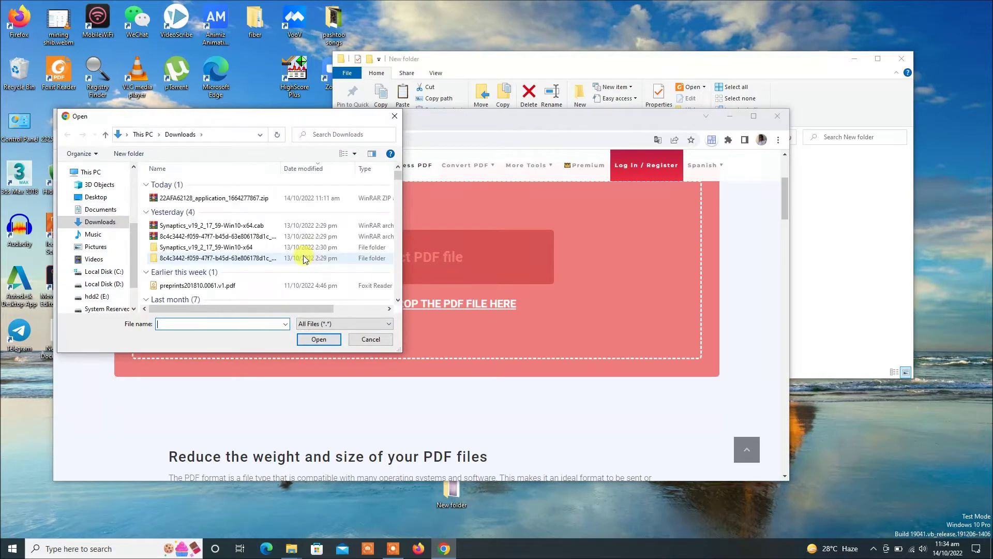
{"action": "scroll", "coordinate": [311, 259], "scroll_direction": "down", "scroll_amount": 2}
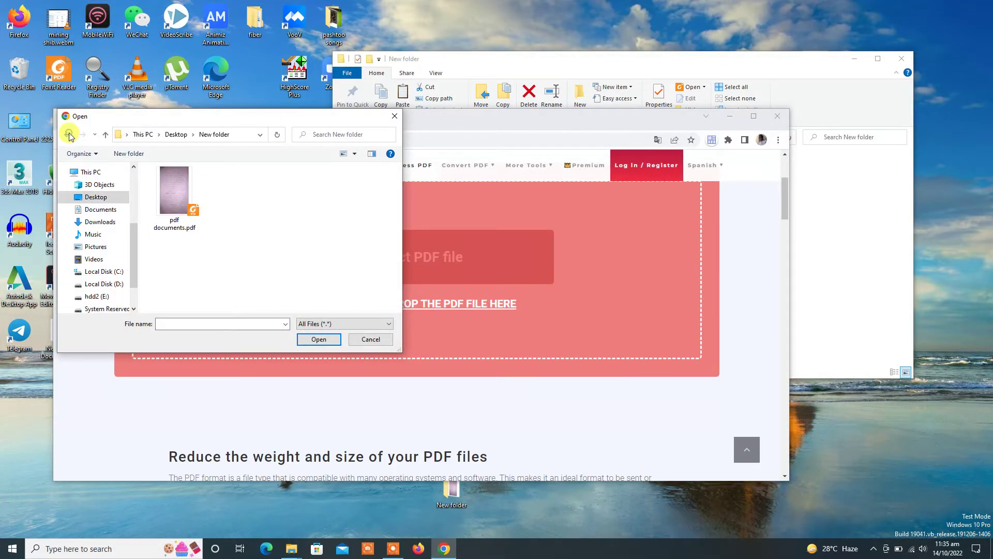
{"action": "left_click", "coordinate": [69, 135]}
{"action": "left_click", "coordinate": [98, 222]}
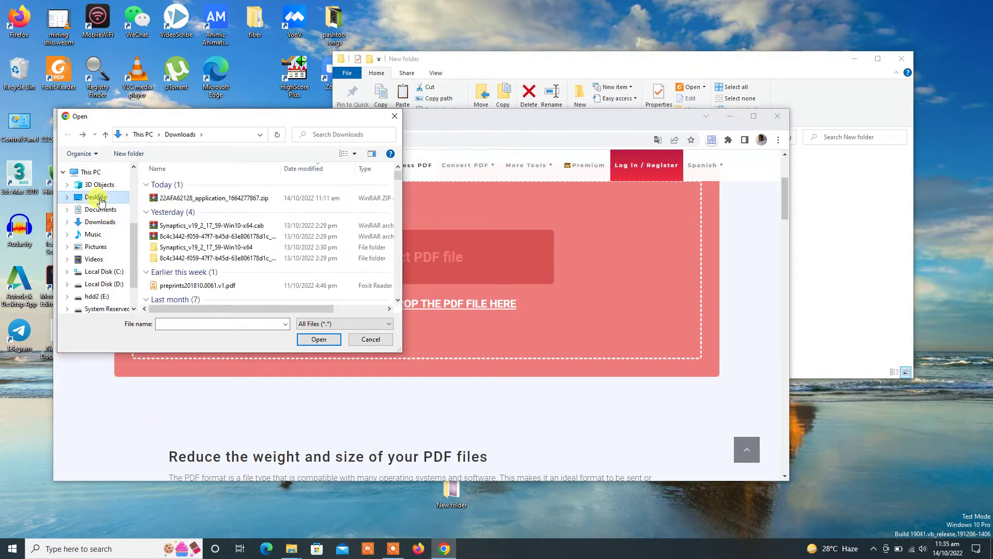
{"action": "left_click", "coordinate": [101, 200]}
{"action": "double_click", "coordinate": [174, 192]}
{"action": "left_click", "coordinate": [176, 200]}
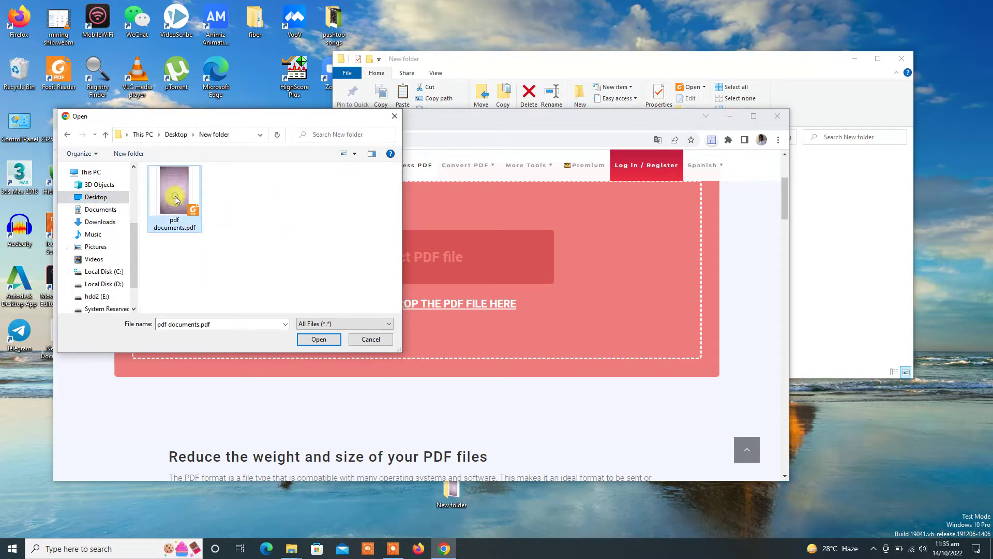
{"action": "left_click", "coordinate": [316, 338]}
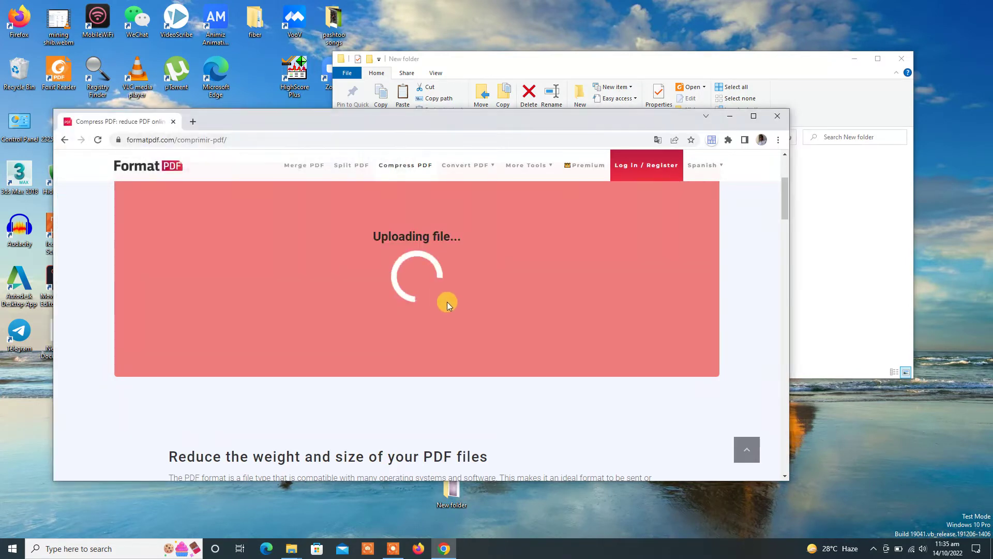
{"action": "left_click", "coordinate": [753, 116]}
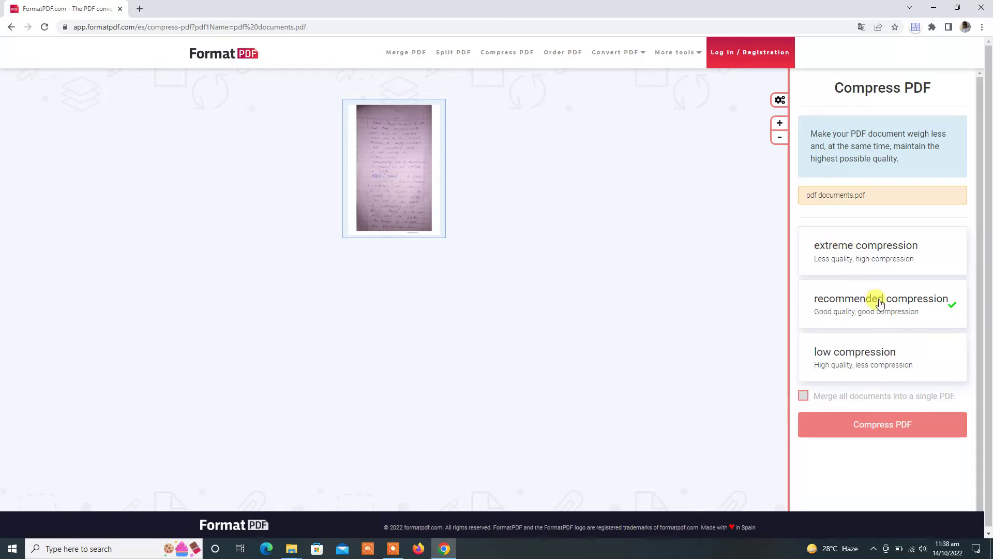
Try low, then recommended compression, and finally start compressing at the extreme level
{"action": "left_click", "coordinate": [853, 366]}
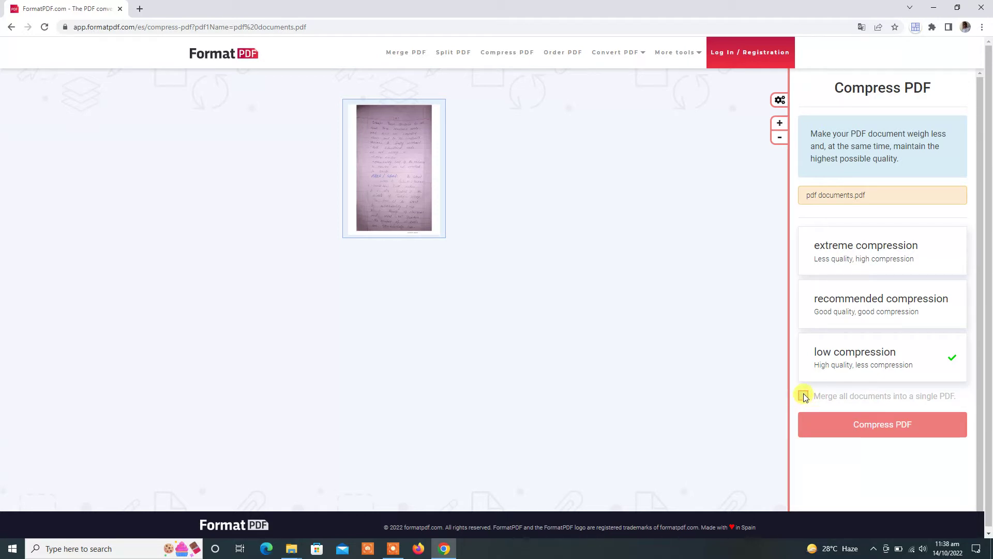
{"action": "left_click", "coordinate": [854, 305]}
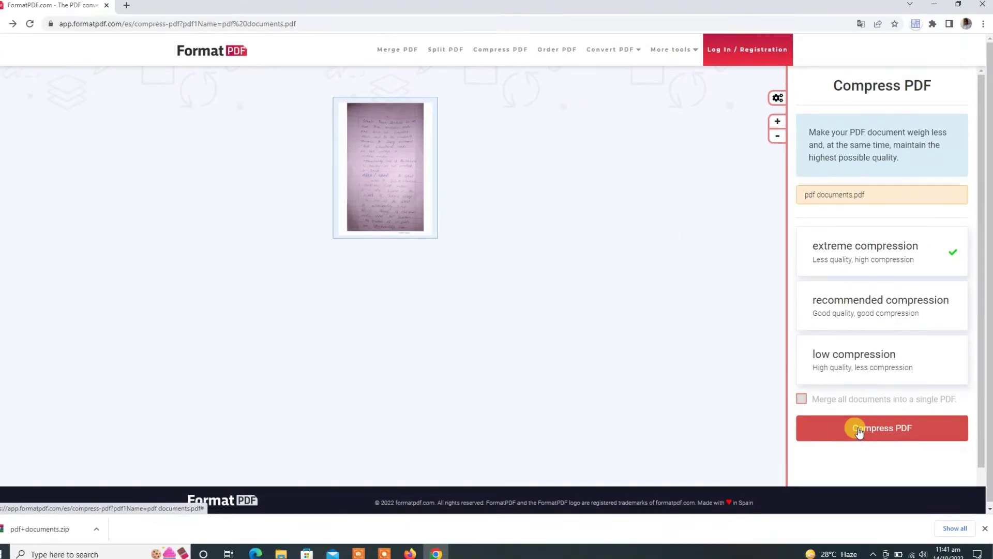
{"action": "left_click", "coordinate": [858, 429]}
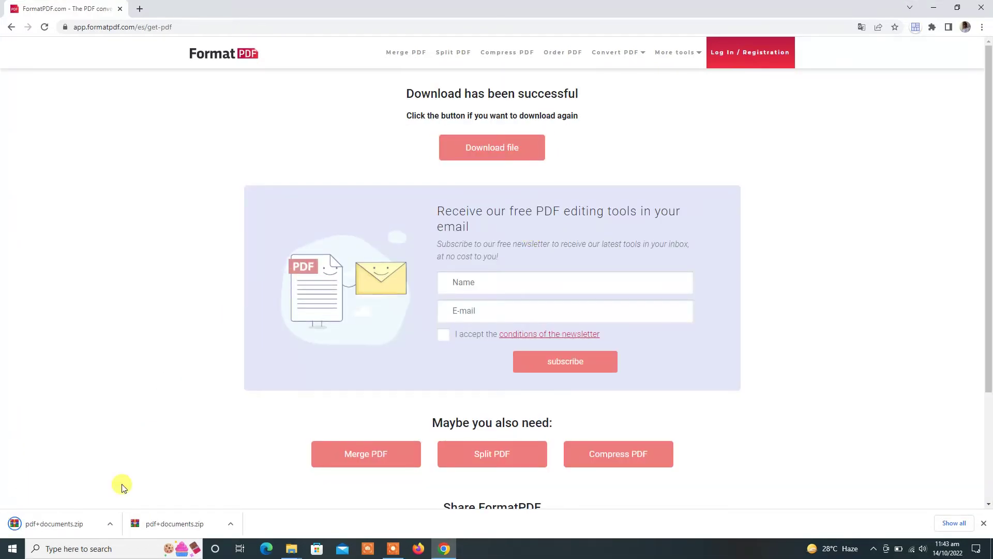
Open the menu for the downloaded pdf+documents.zip in Chrome's download bar
{"action": "left_click", "coordinate": [111, 524]}
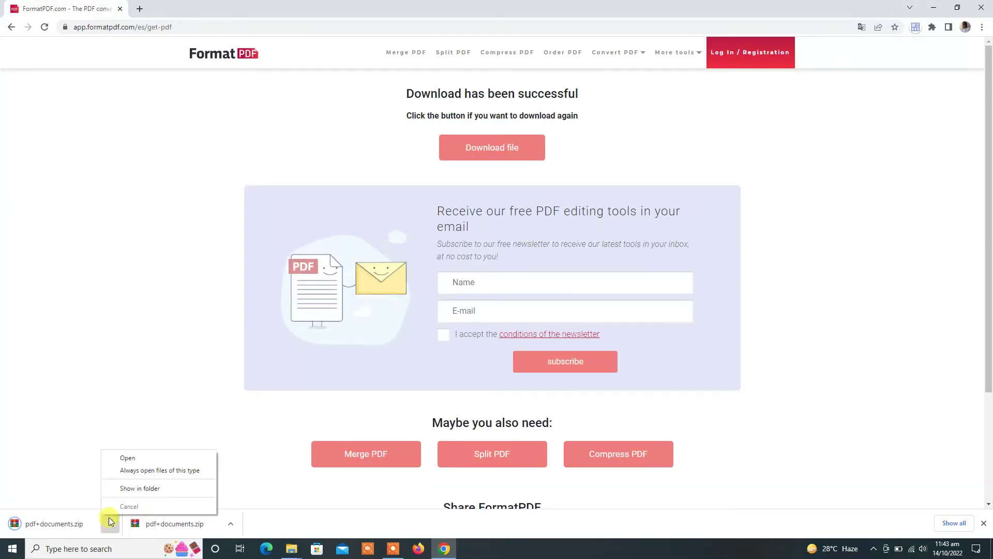
Move pdf+documents.zip from Downloads into the Desktop's New folder
{"action": "left_click", "coordinate": [132, 489]}
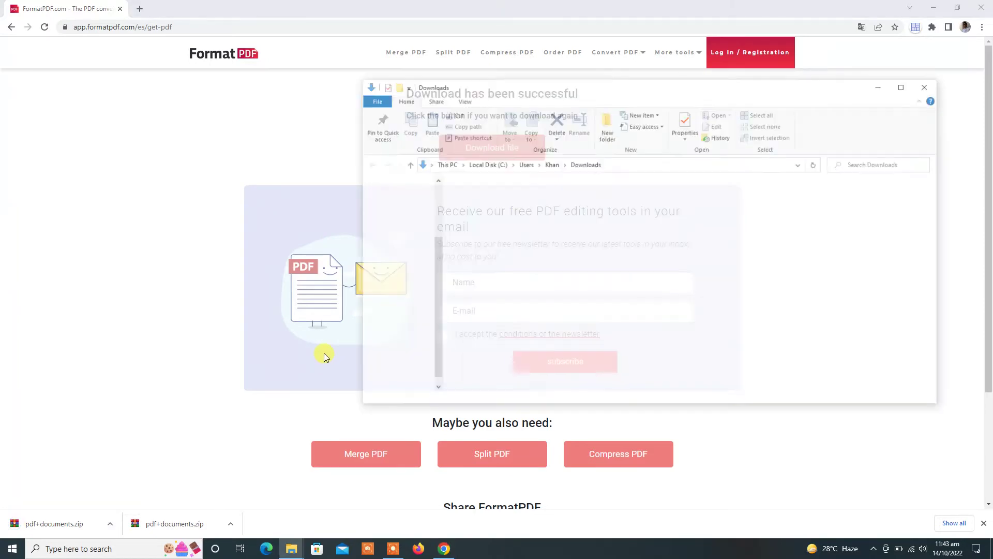
{"action": "right_click", "coordinate": [515, 216]}
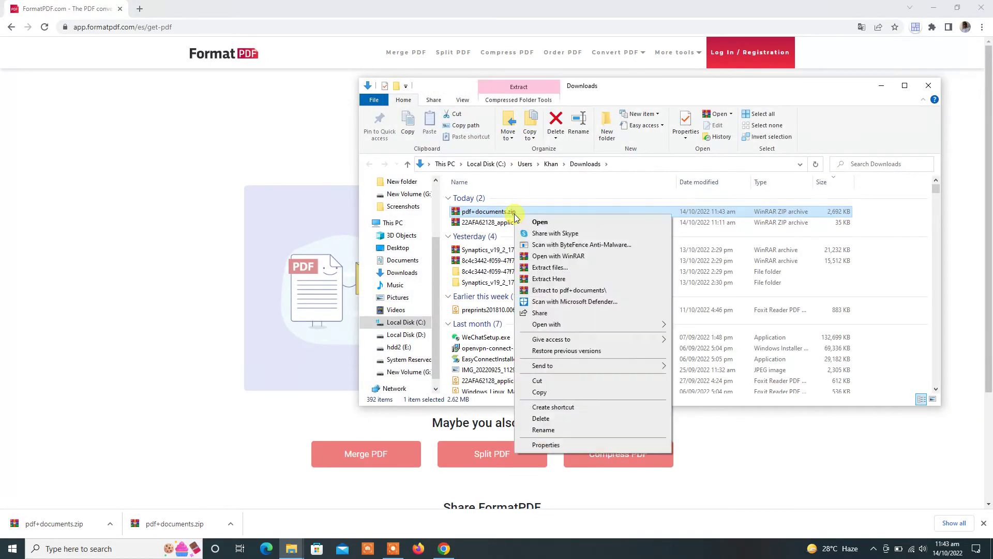
{"action": "left_click", "coordinate": [547, 382]}
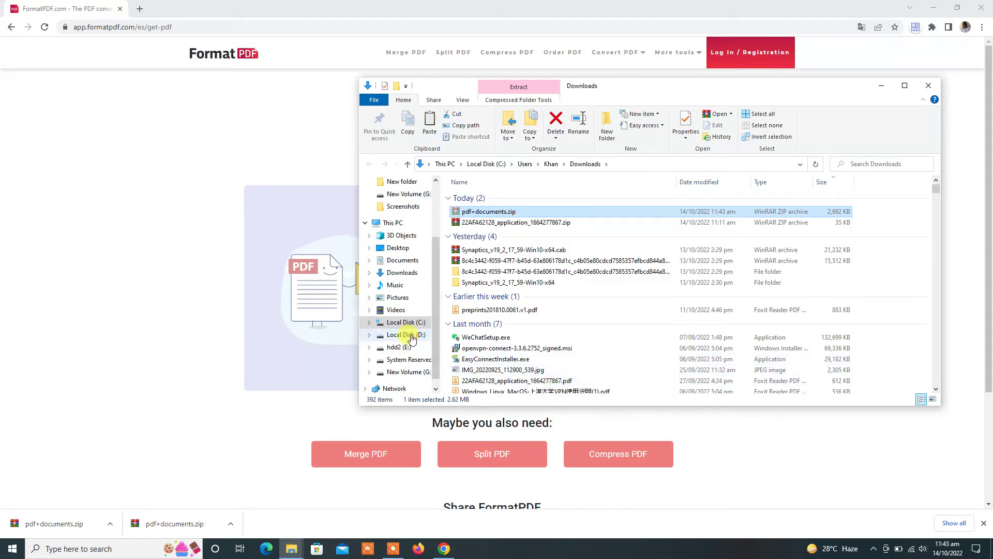
{"action": "left_click", "coordinate": [404, 250]}
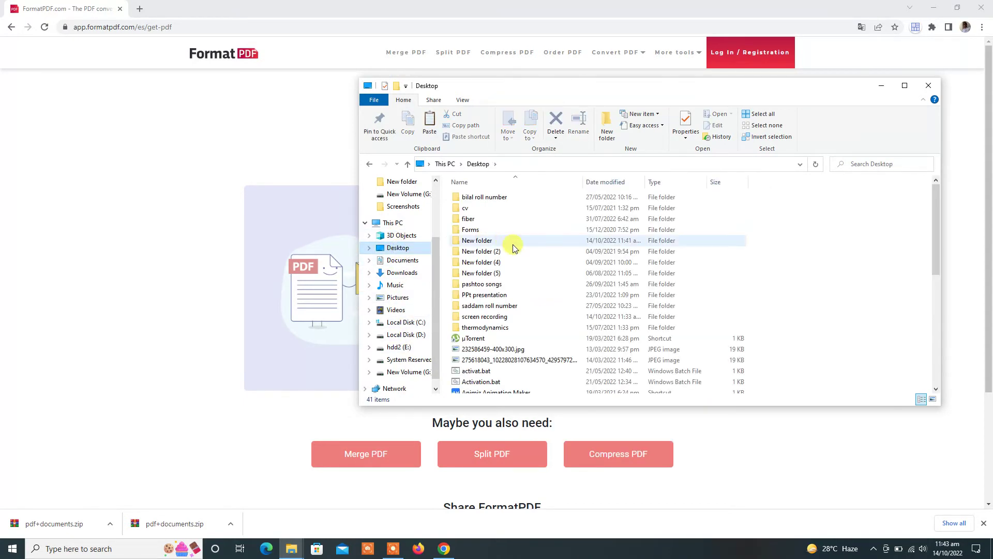
{"action": "left_click", "coordinate": [475, 242]}
{"action": "double_click", "coordinate": [476, 242]}
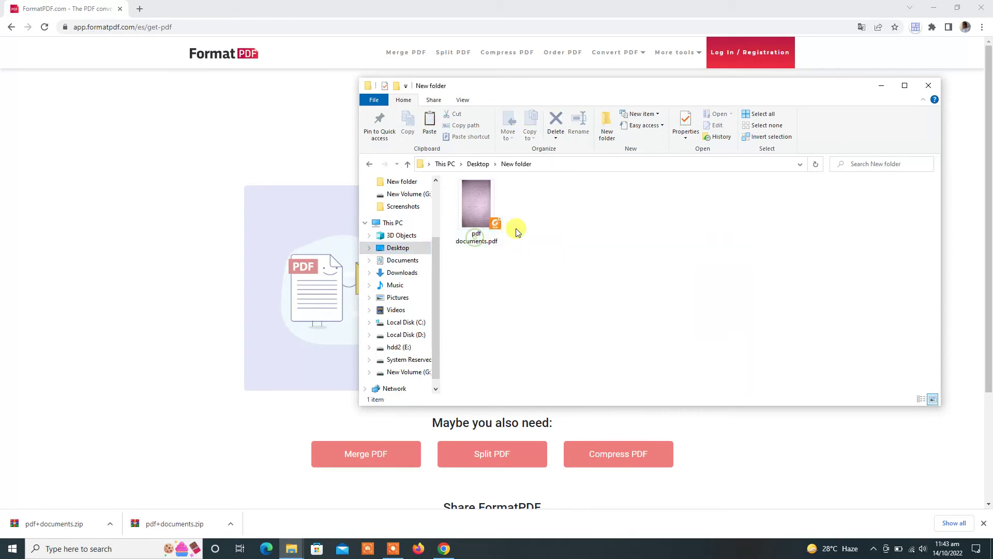
{"action": "right_click", "coordinate": [568, 237]}
{"action": "left_click", "coordinate": [594, 306]}
Extract pdf+documents.zip to a pdf+documents folder and open it
{"action": "left_click", "coordinate": [548, 210]}
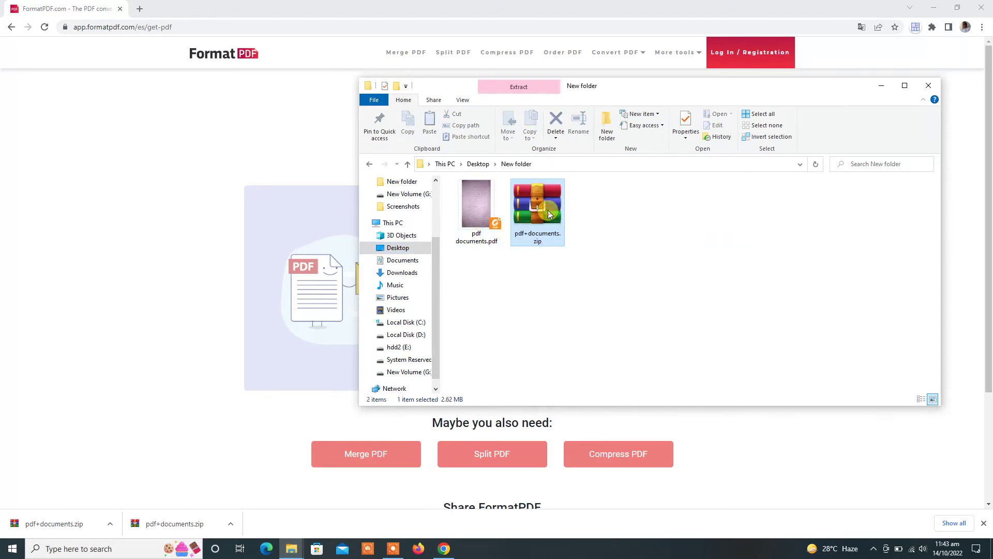
{"action": "right_click", "coordinate": [548, 210]}
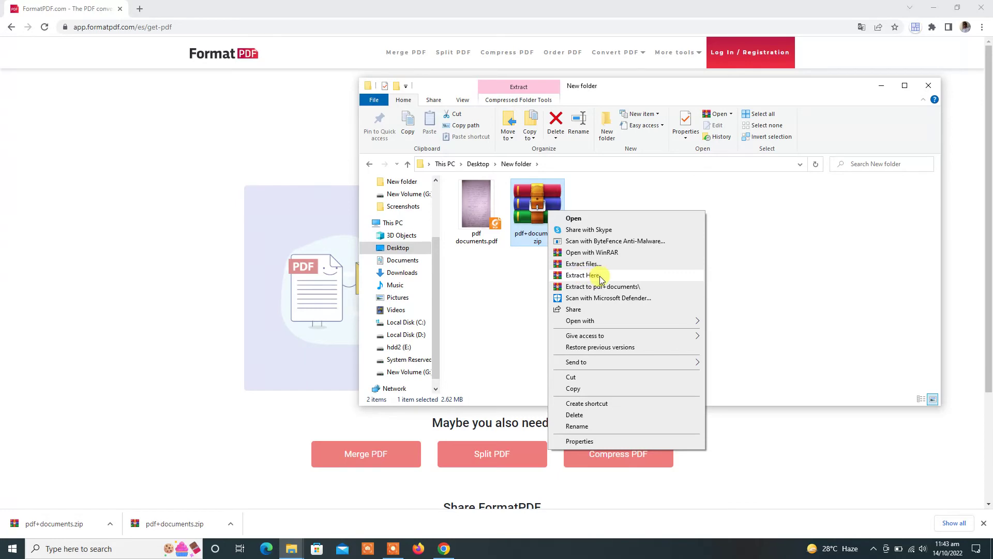
{"action": "left_click", "coordinate": [606, 291]}
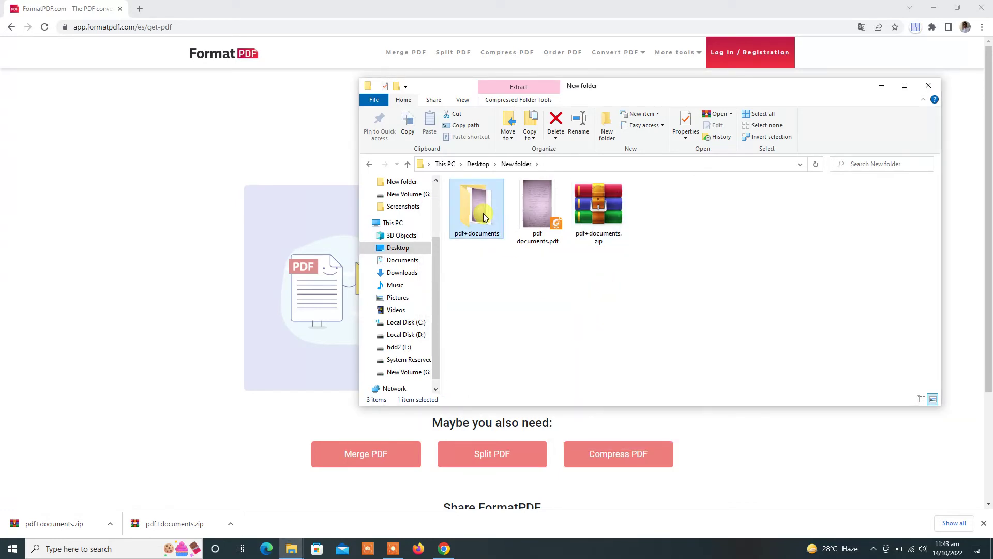
{"action": "double_click", "coordinate": [477, 209]}
Confirm in Properties that the compressed PDF is 4.30 MB, then go back to New folder
{"action": "right_click", "coordinate": [481, 199]}
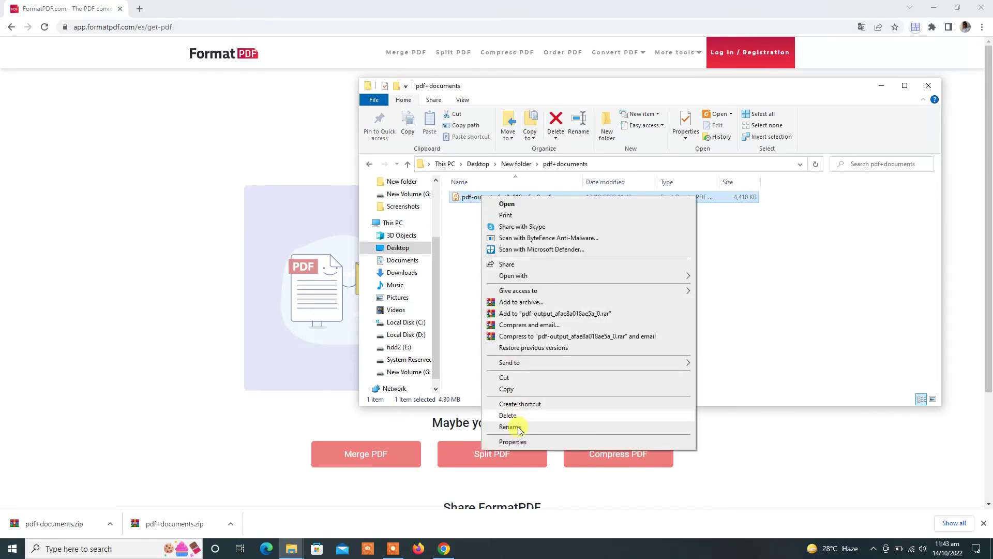
{"action": "left_click", "coordinate": [509, 442]}
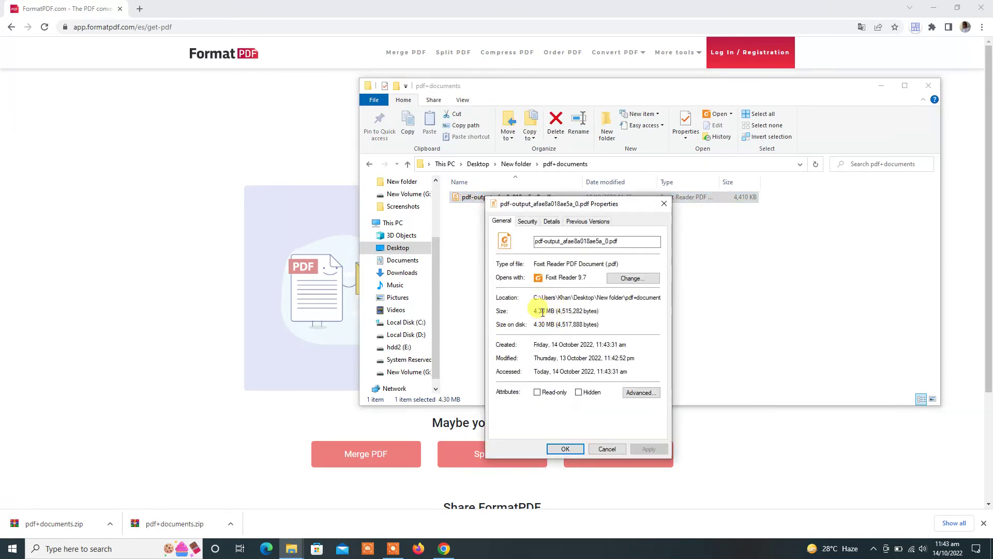
{"action": "left_click", "coordinate": [664, 203]}
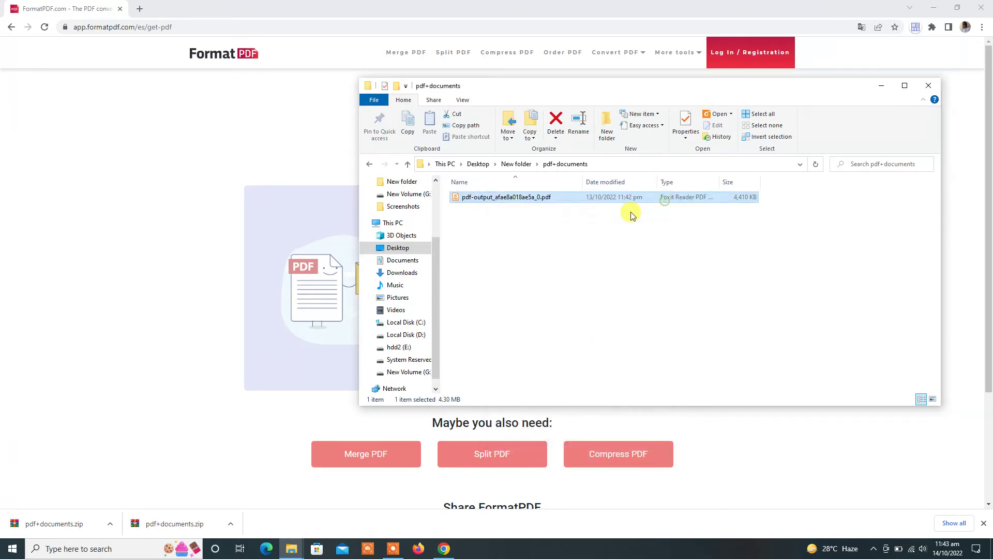
{"action": "left_click", "coordinate": [371, 165]}
Open the original PDF in Foxit Reader, compare it with the compressed output, then close it
{"action": "double_click", "coordinate": [542, 204]}
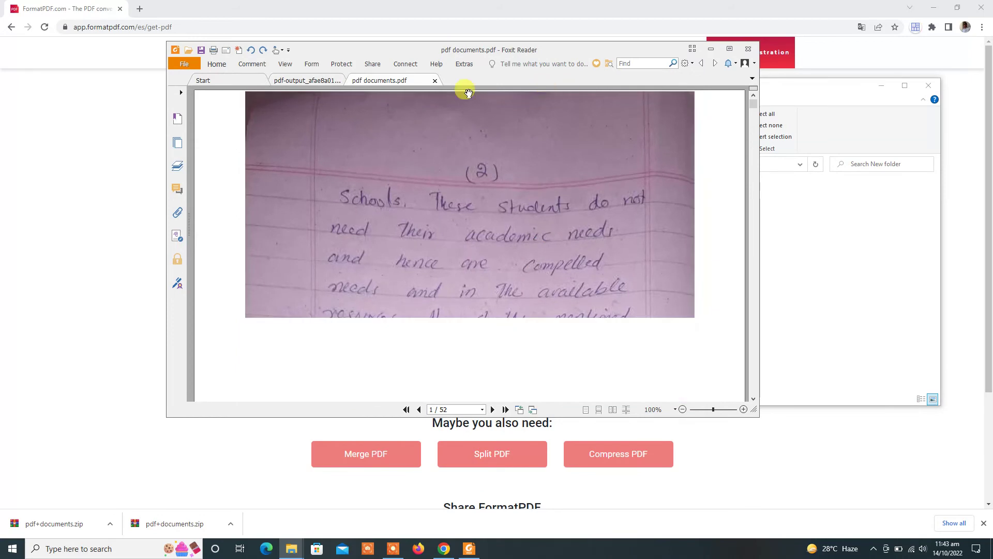
{"action": "left_click", "coordinate": [324, 80]}
{"action": "left_click", "coordinate": [381, 82]}
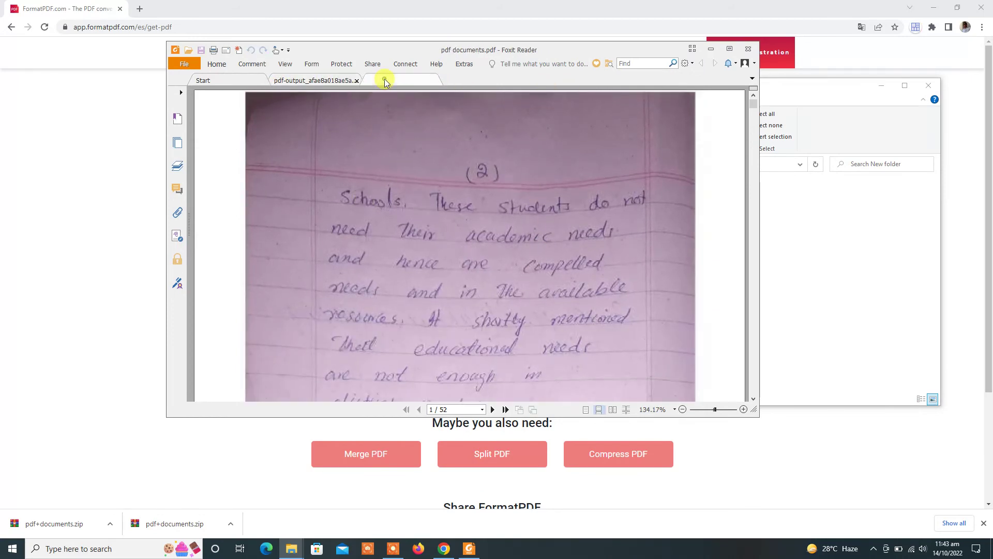
{"action": "left_click", "coordinate": [746, 51]}
{"action": "left_click", "coordinate": [533, 242]}
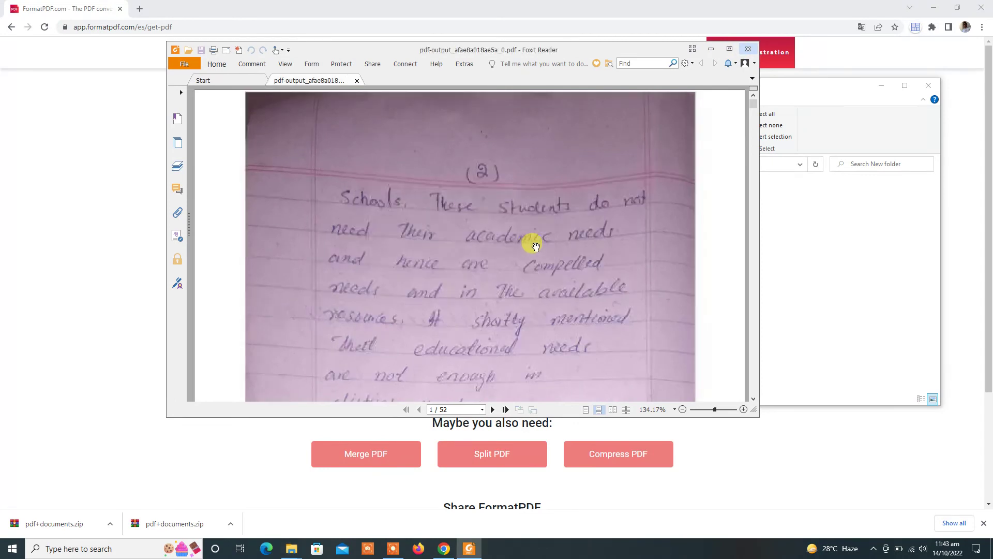
Close Foxit Reader and recheck that the original pdf documents.pdf is 14.2 MB
{"action": "left_click", "coordinate": [750, 50]}
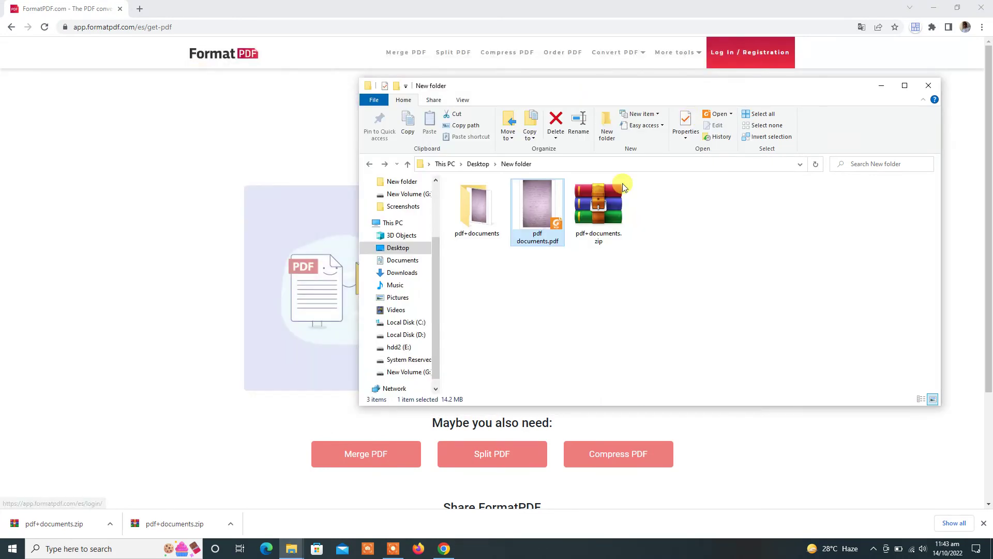
{"action": "right_click", "coordinate": [537, 208]}
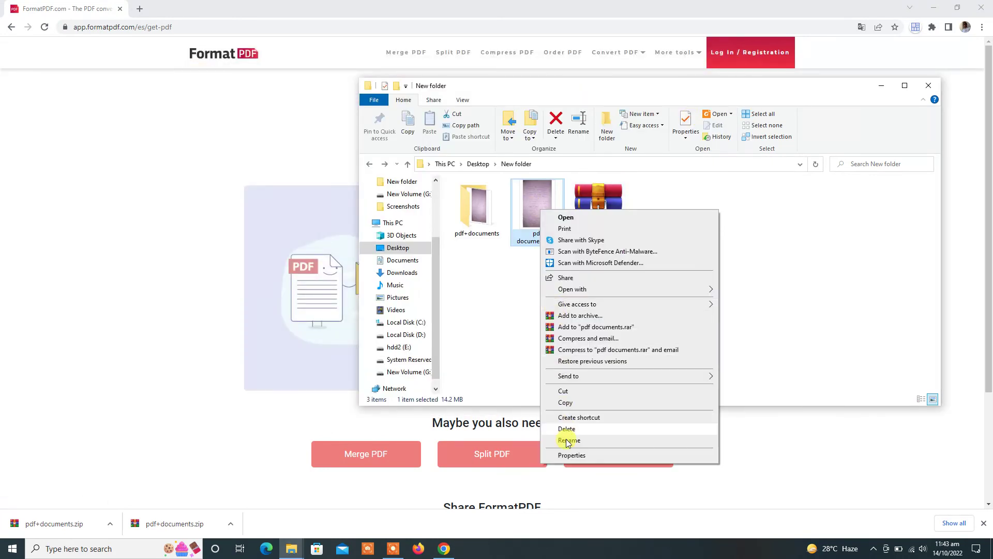
{"action": "left_click", "coordinate": [569, 454]}
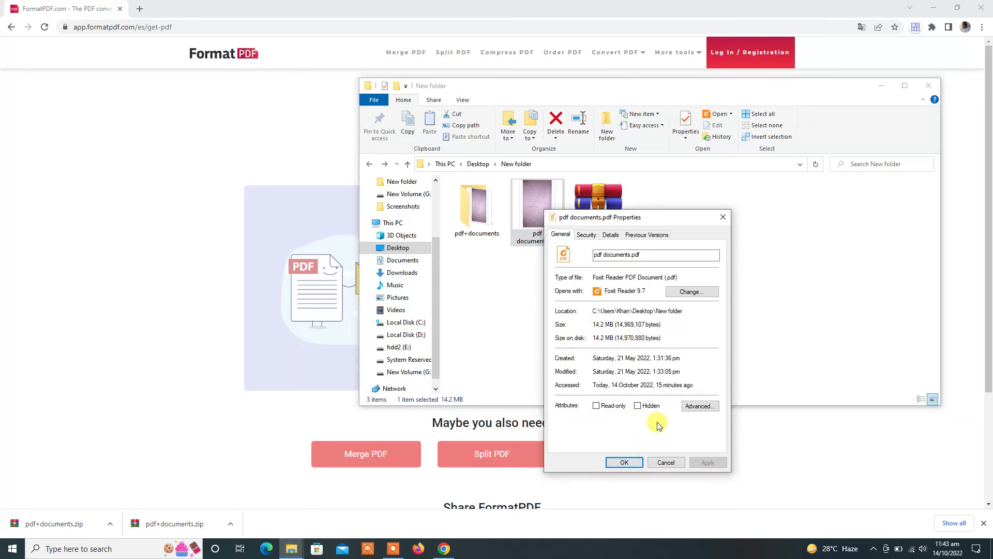
{"action": "left_click", "coordinate": [666, 462]}
Open pdf+documents and show the compressed output PDF's 4.30 MB size in Properties
{"action": "double_click", "coordinate": [476, 207]}
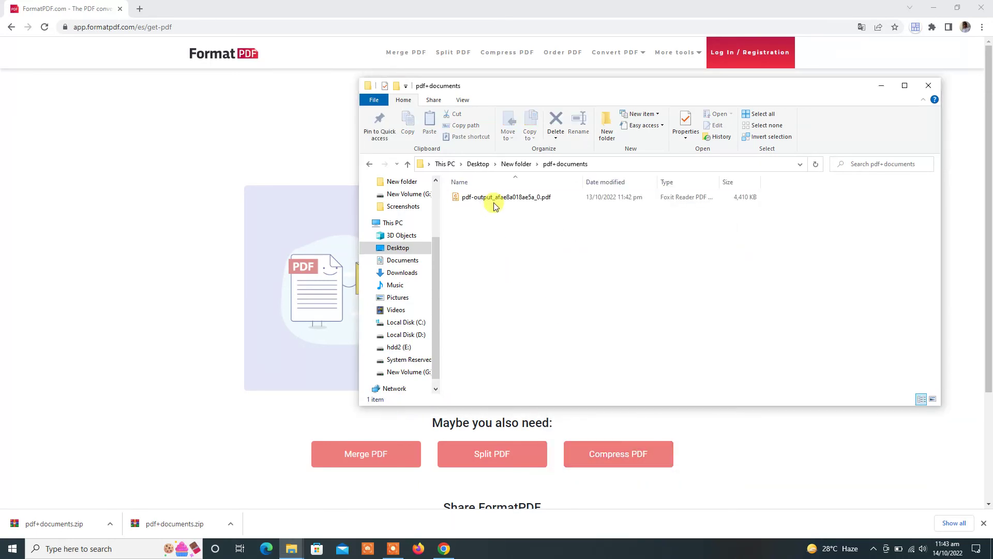
{"action": "left_click", "coordinate": [495, 201]}
{"action": "right_click", "coordinate": [495, 202]}
{"action": "left_click", "coordinate": [535, 446]}
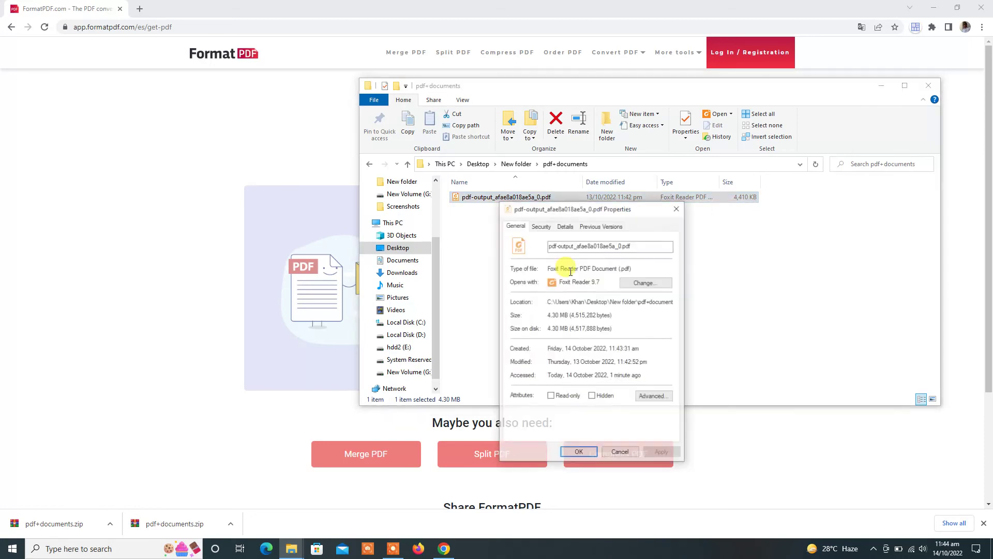